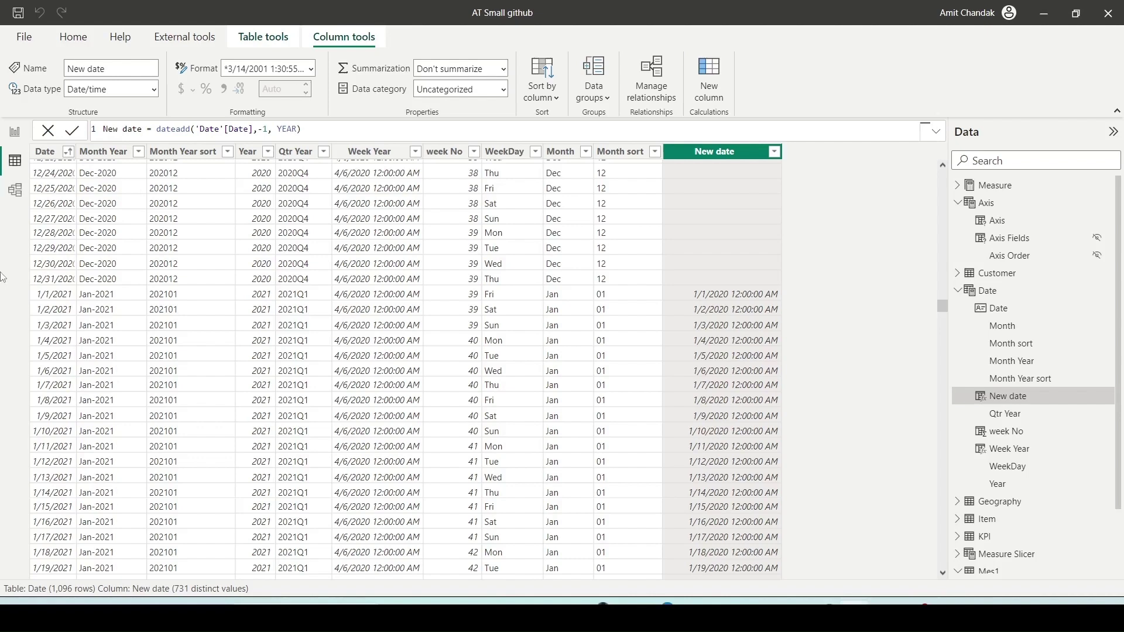
# Name the new column '1 year' and begin its formula with DATE(YEAR([Date])-1, MONTH
pyautogui.scroll(9, 737, 199)
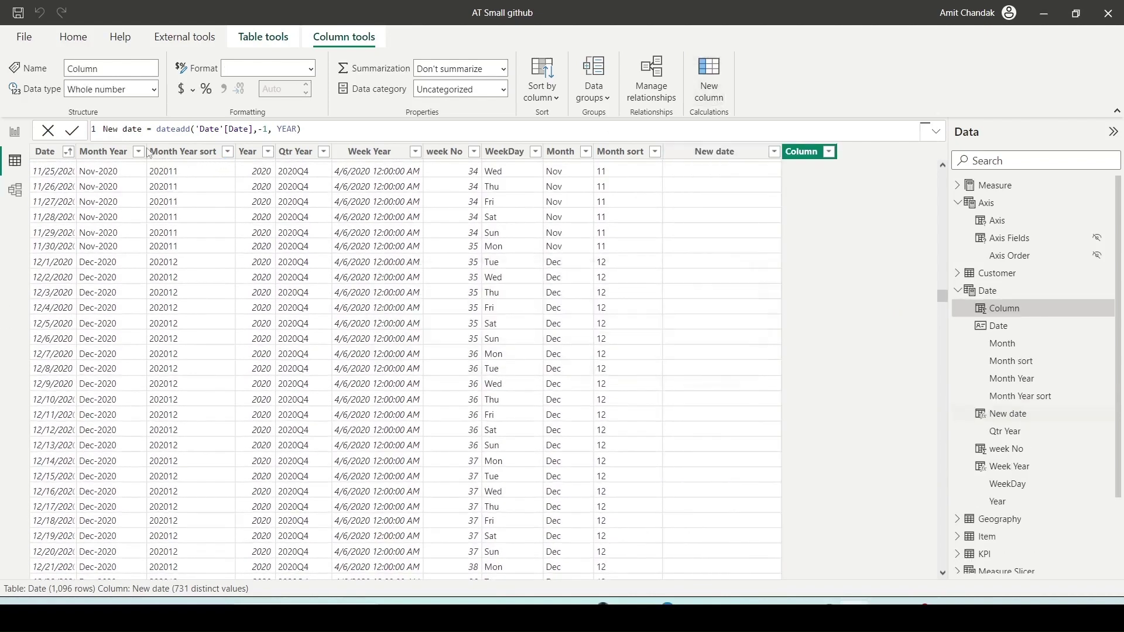
pyautogui.doubleClick(122, 130)
pyautogui.write('1 year = ')
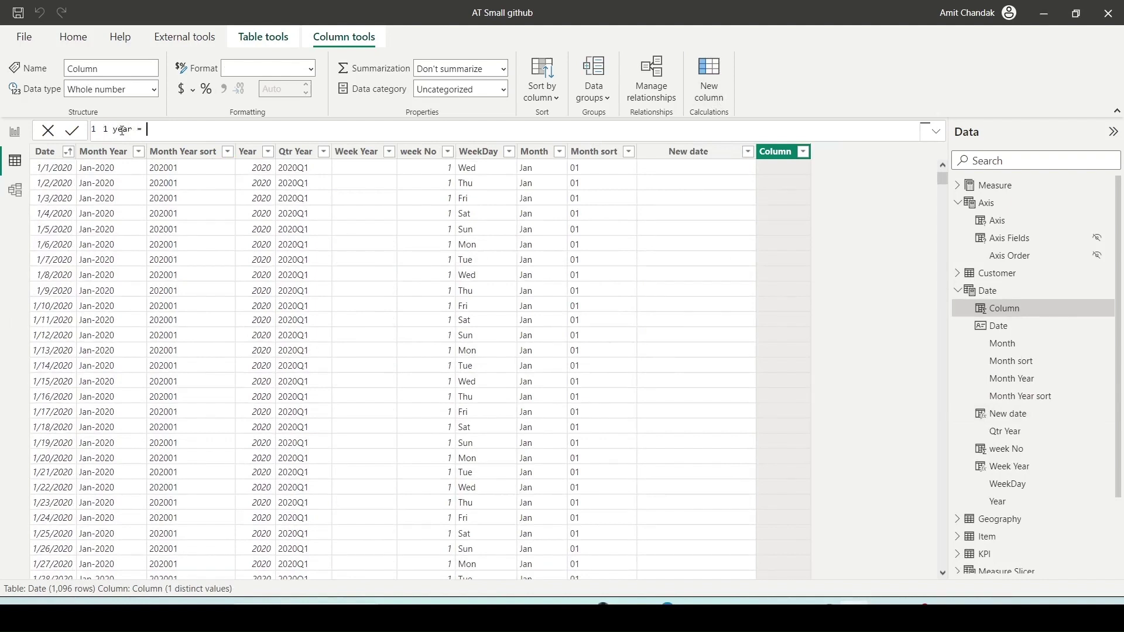
pyautogui.write('date(')
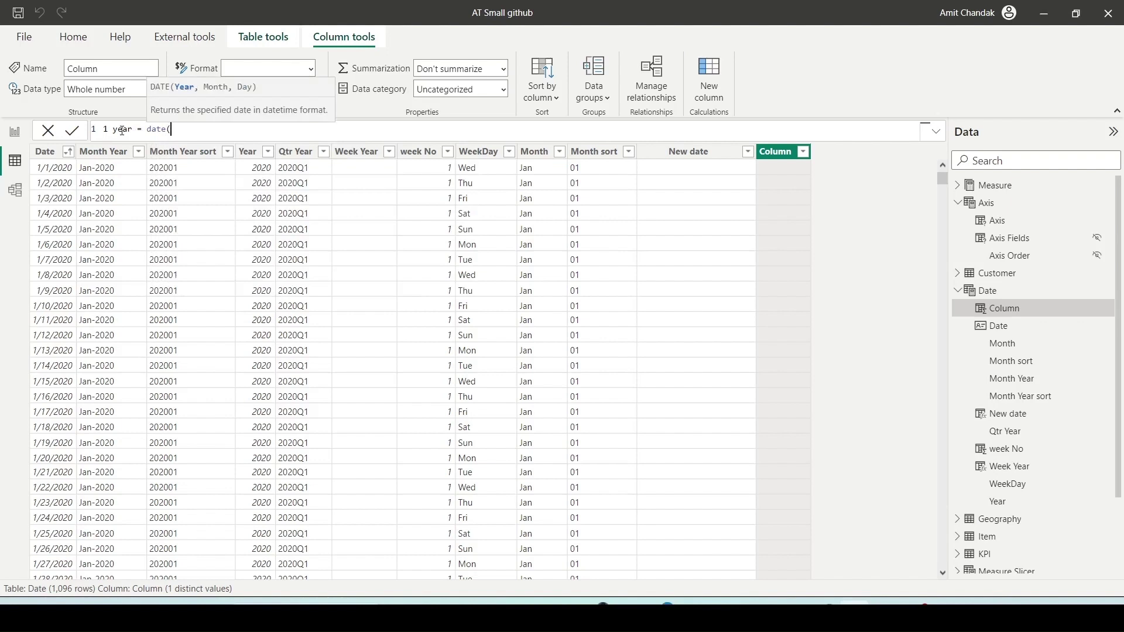
pyautogui.write('year([Da')
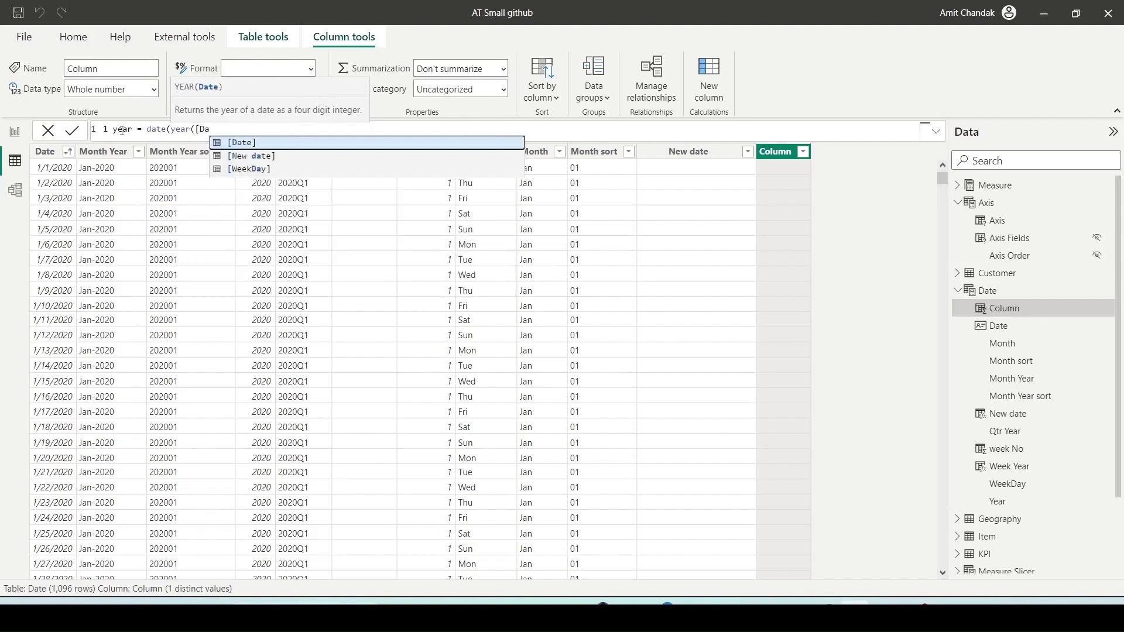
pyautogui.press('Tab')
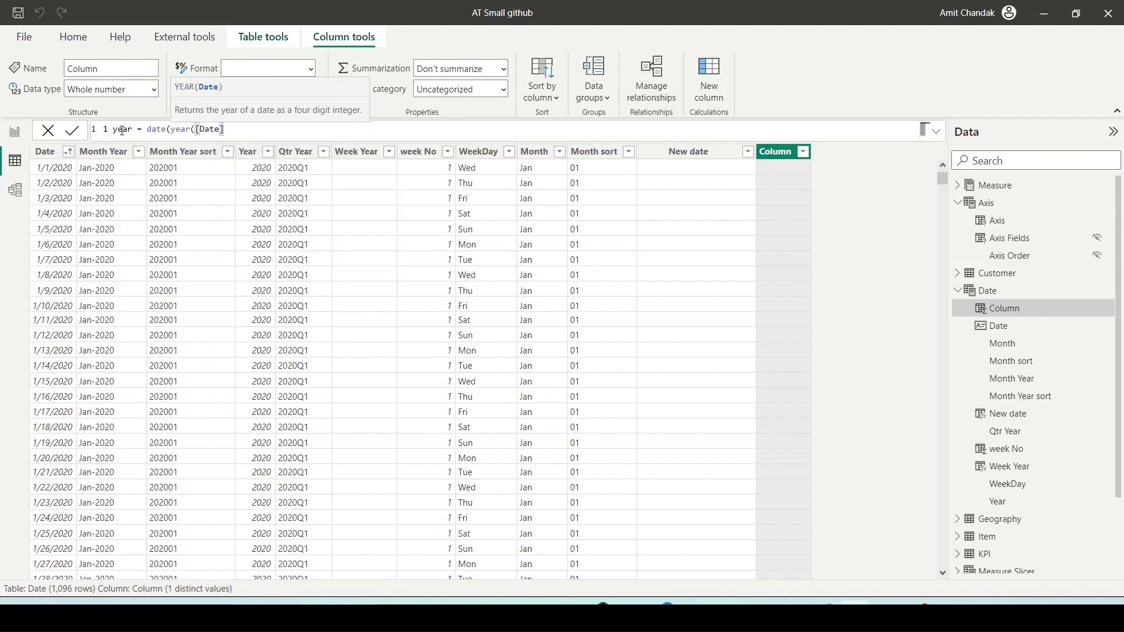
pyautogui.write(')-1, ')
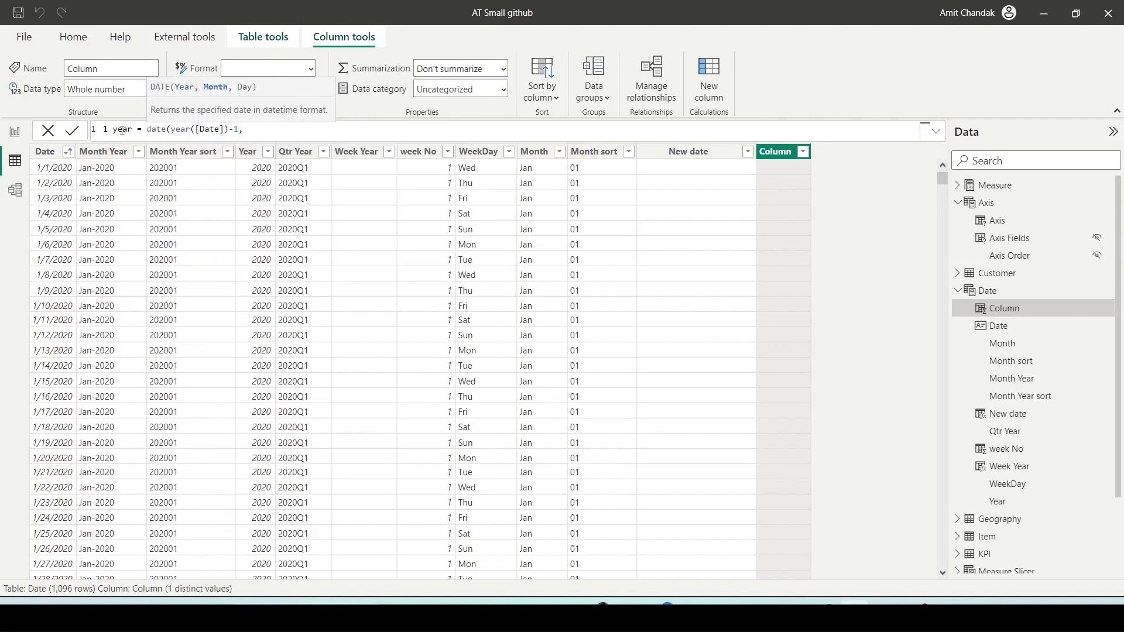
pyautogui.write('Mo')
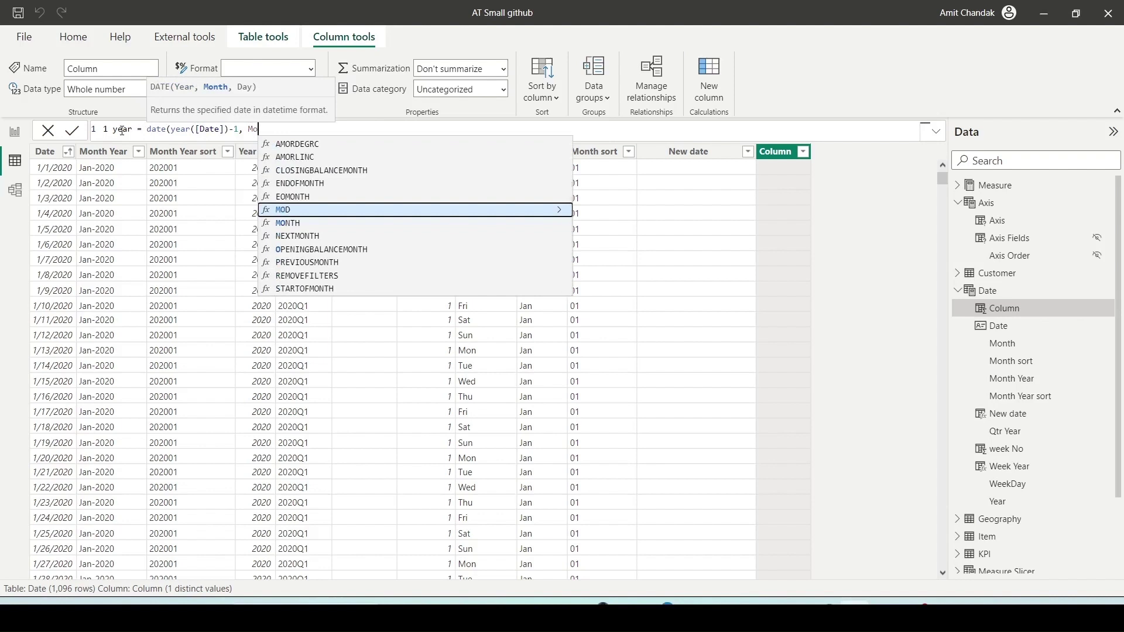
pyautogui.write('n')
pyautogui.press('Tab')
# Finish the formula with the MONTH([Date]) and DAY([Date]) arguments and commit it
pyautogui.write('{')
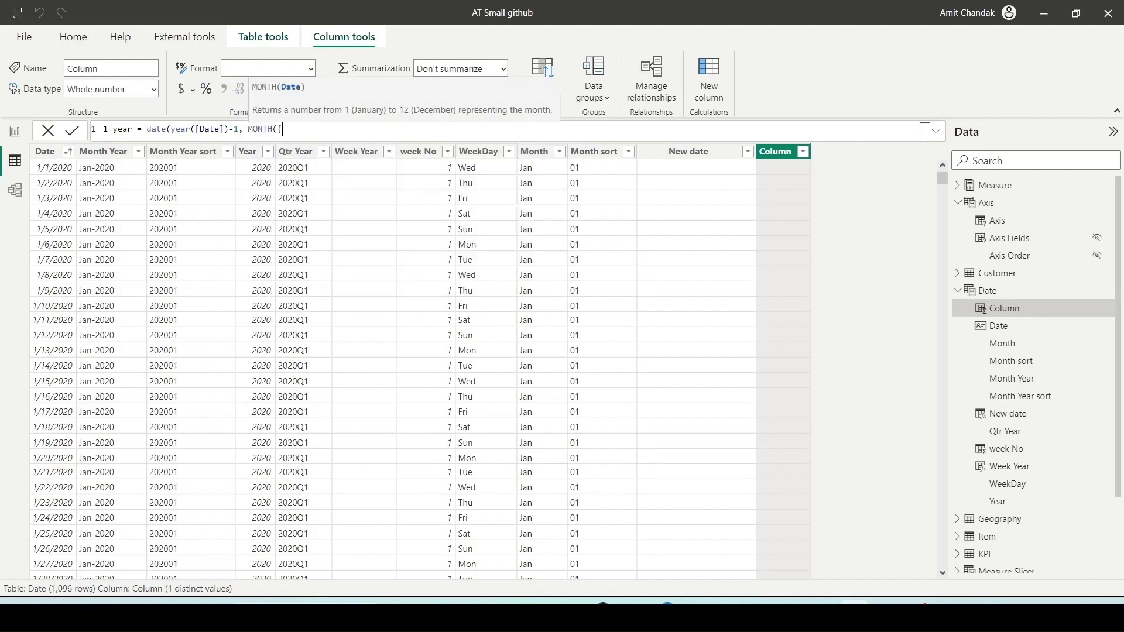
pyautogui.write('da')
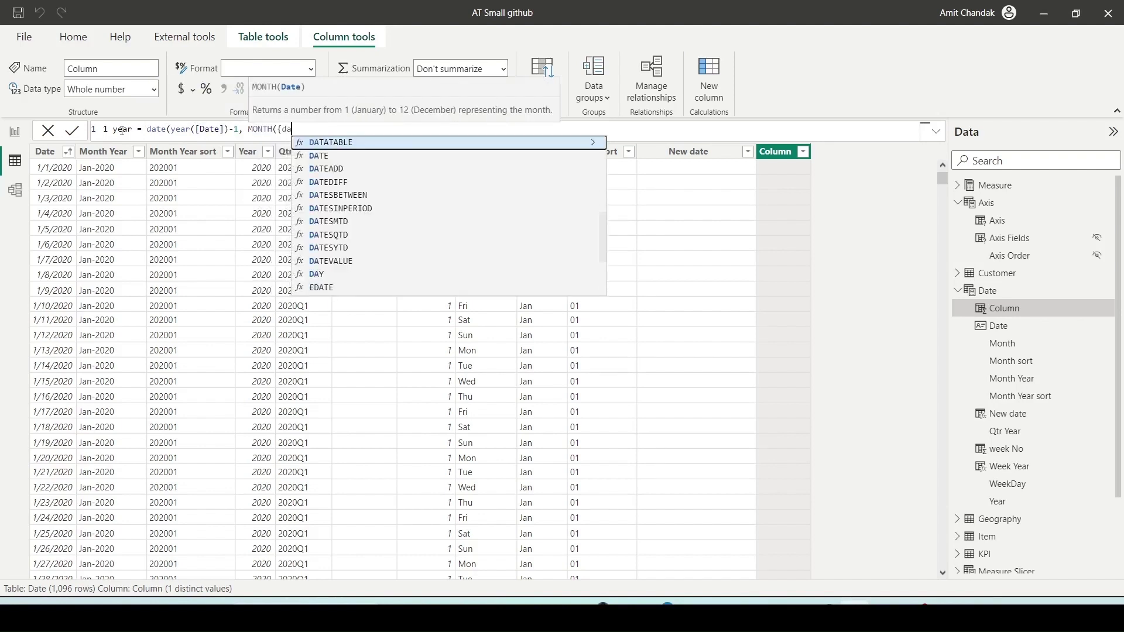
pyautogui.press('BackSpace')
pyautogui.press('BackSpace')
pyautogui.write('[da')
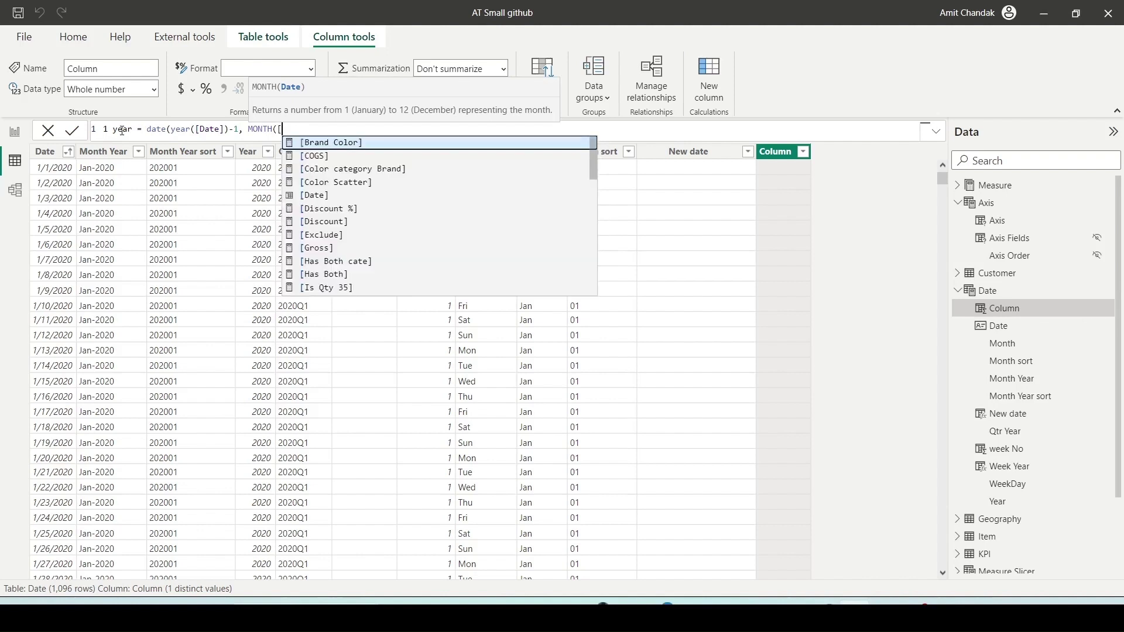
pyautogui.press('Tab')
pyautogui.write('), Date')
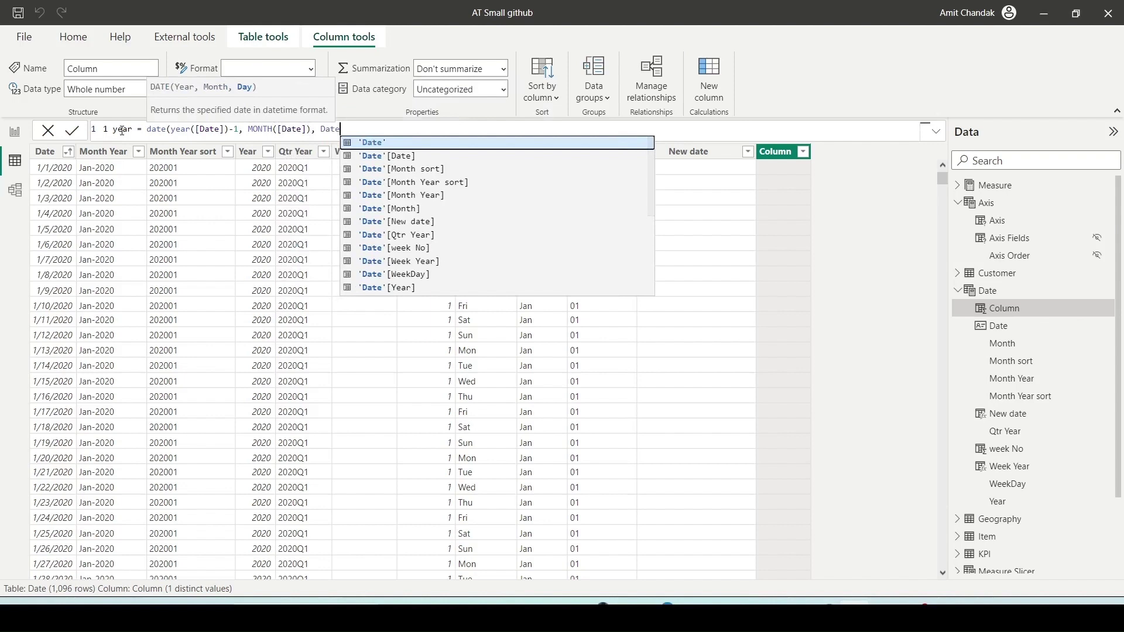
pyautogui.press('BackSpace')
pyautogui.press('BackSpace')
pyautogui.write('y')
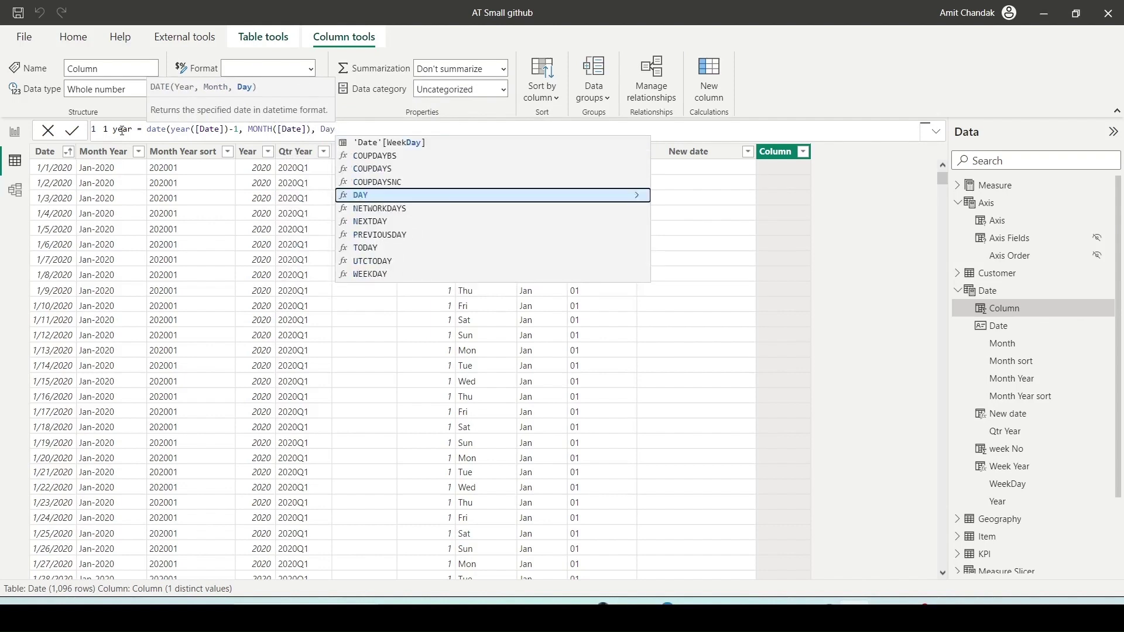
pyautogui.write('({da')
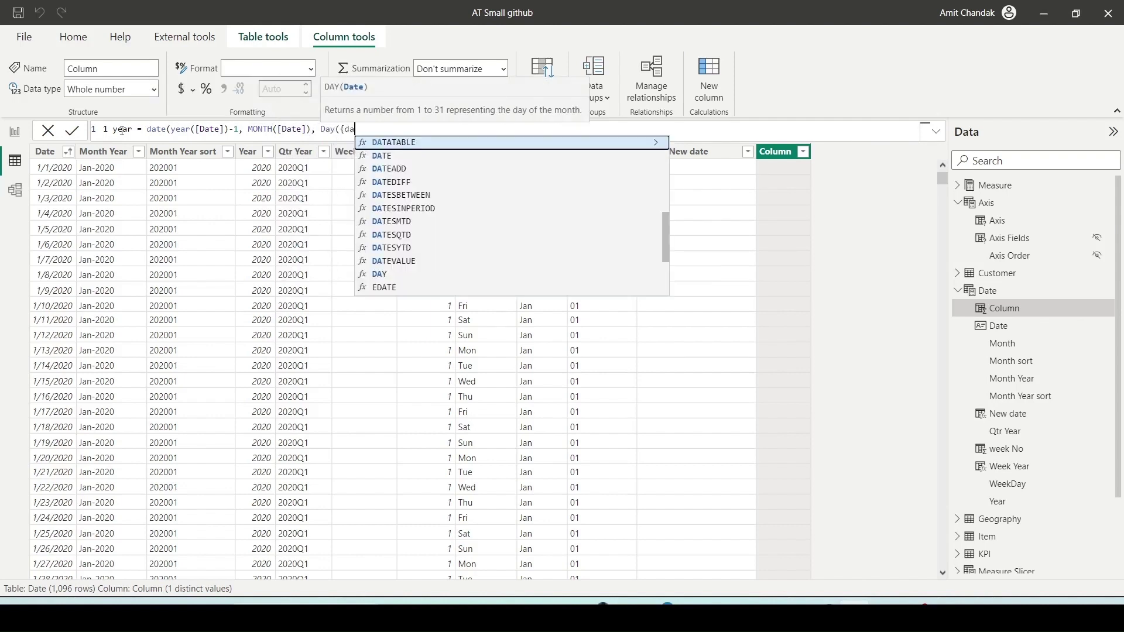
pyautogui.press('BackSpace')
pyautogui.press('BackSpace')
pyautogui.press('BackSpace')
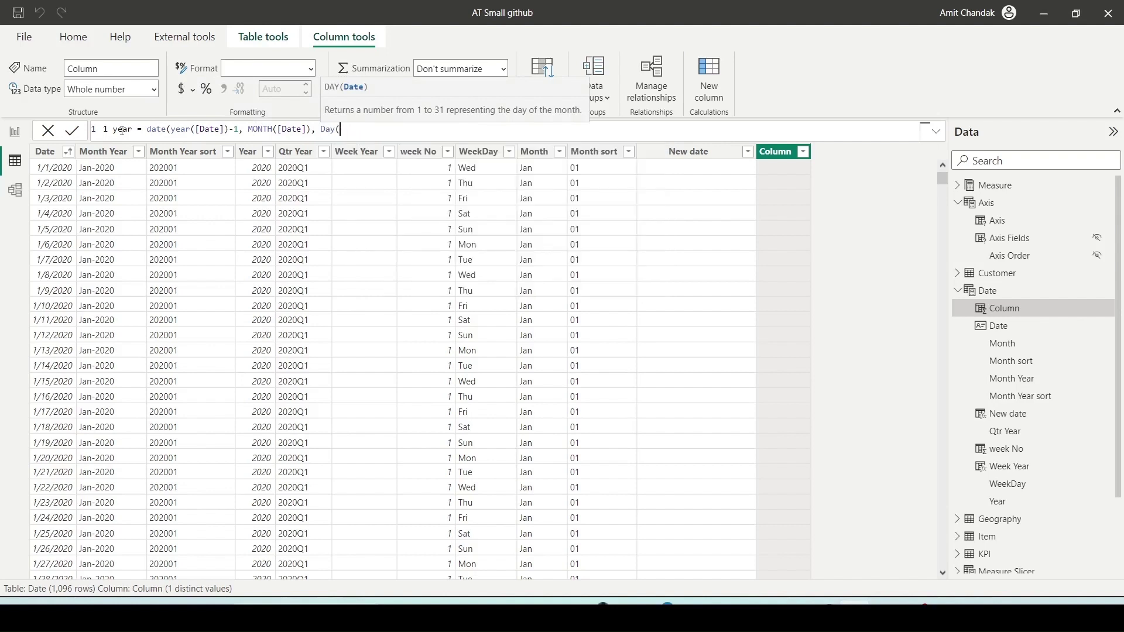
pyautogui.write('[dat')
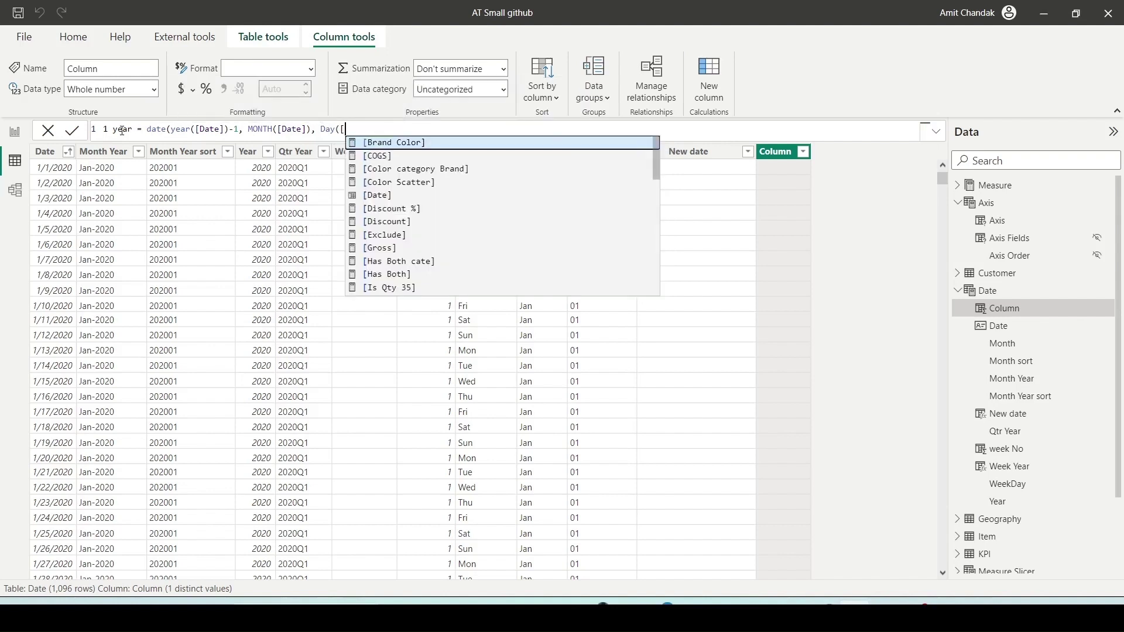
pyautogui.press('Tab')
pyautogui.write('))')
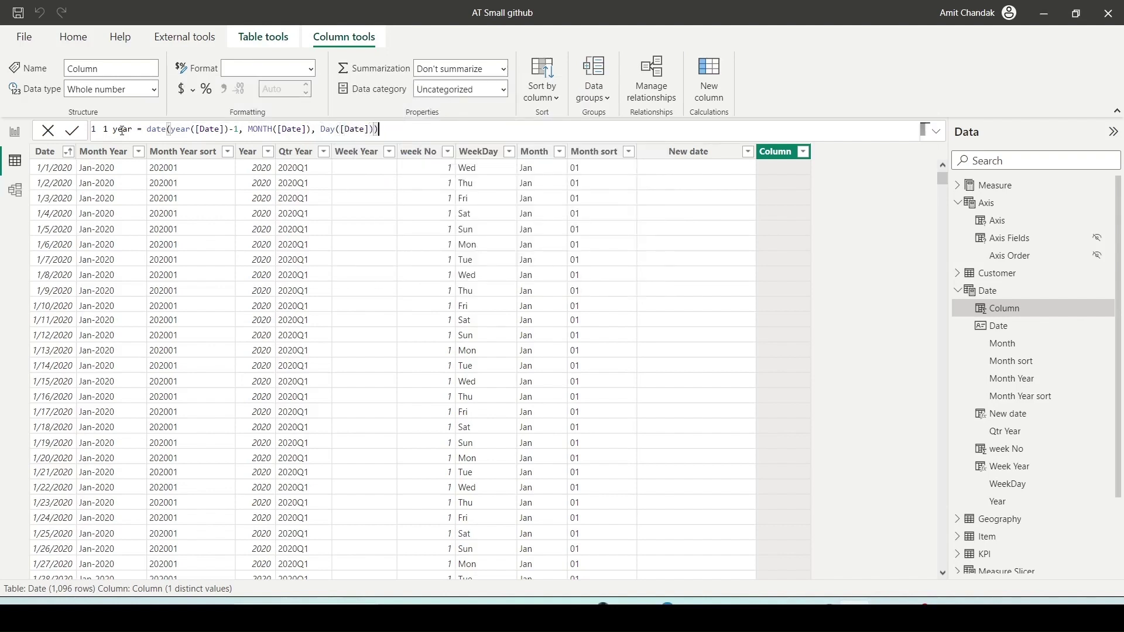
pyautogui.press('Return')
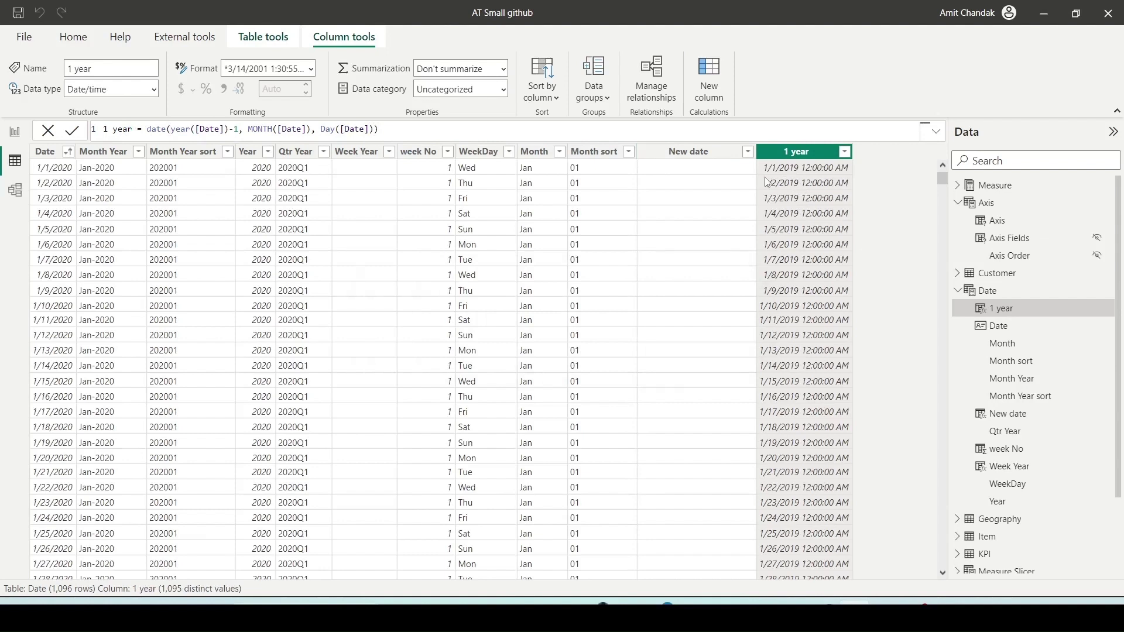
# Try subtracting 1 inside the DAY argument, then remove the -1 and recommit the formula
pyautogui.click(373, 129)
pyautogui.write('-1')
pyautogui.press('Return')
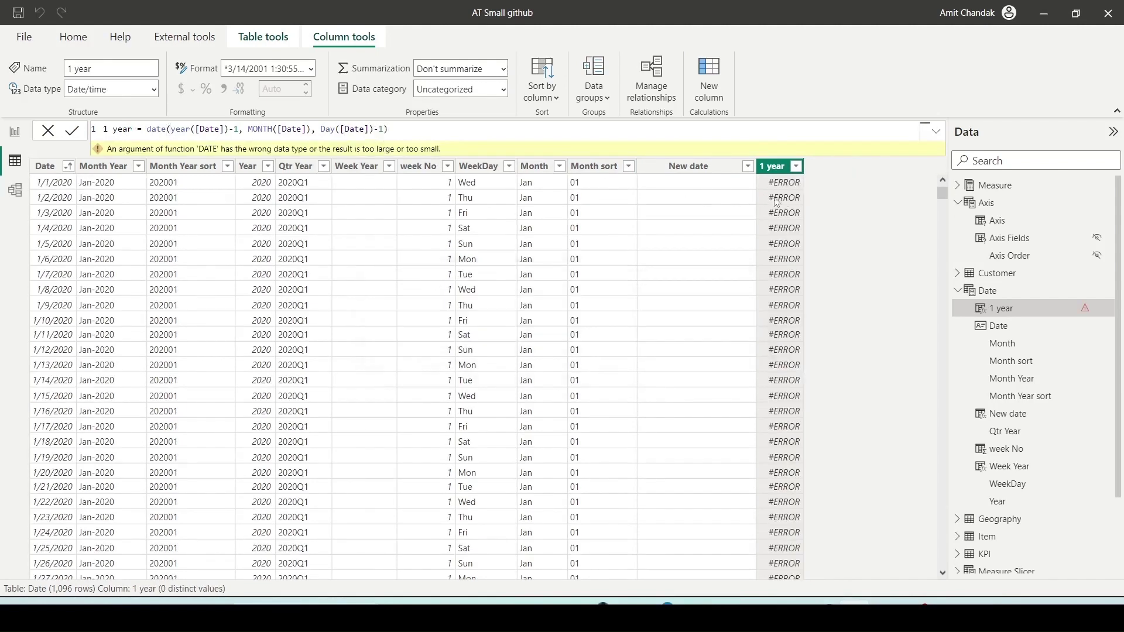
pyautogui.doubleClick(380, 130)
pyautogui.moveTo(380, 129); pyautogui.dragTo(374, 130)
pyautogui.press('BackSpace')
pyautogui.press('Return')
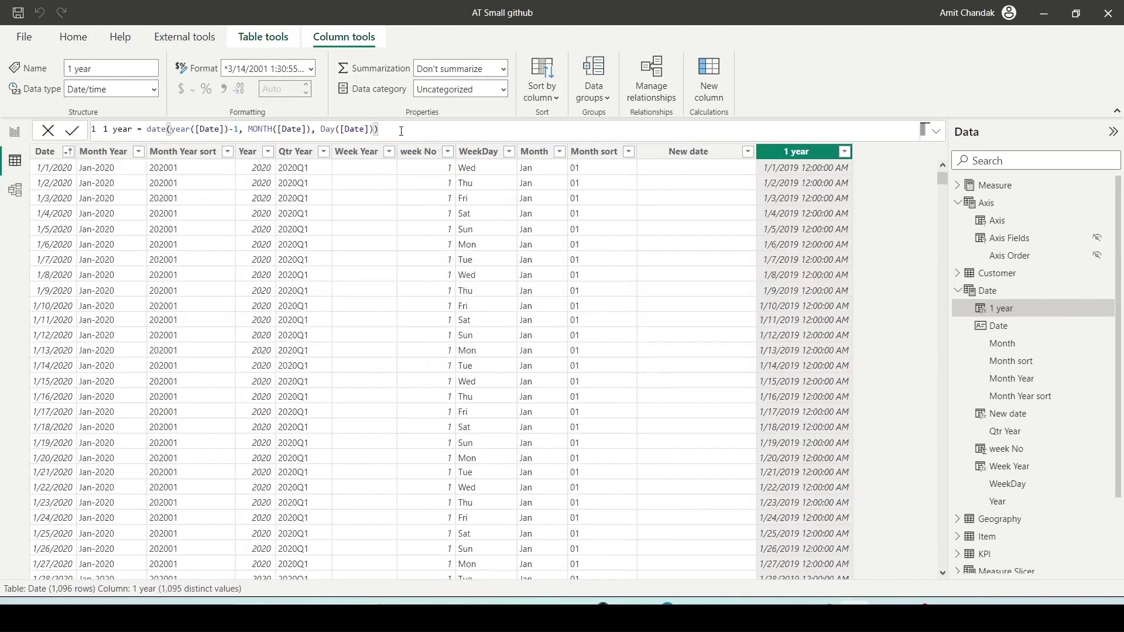
# Try subtracting a day from the whole DATE result, then replace the expression with [Date]-1
pyautogui.write('-1')
pyautogui.press('Return')
pyautogui.moveTo(378, 130); pyautogui.dragTo(146, 131)
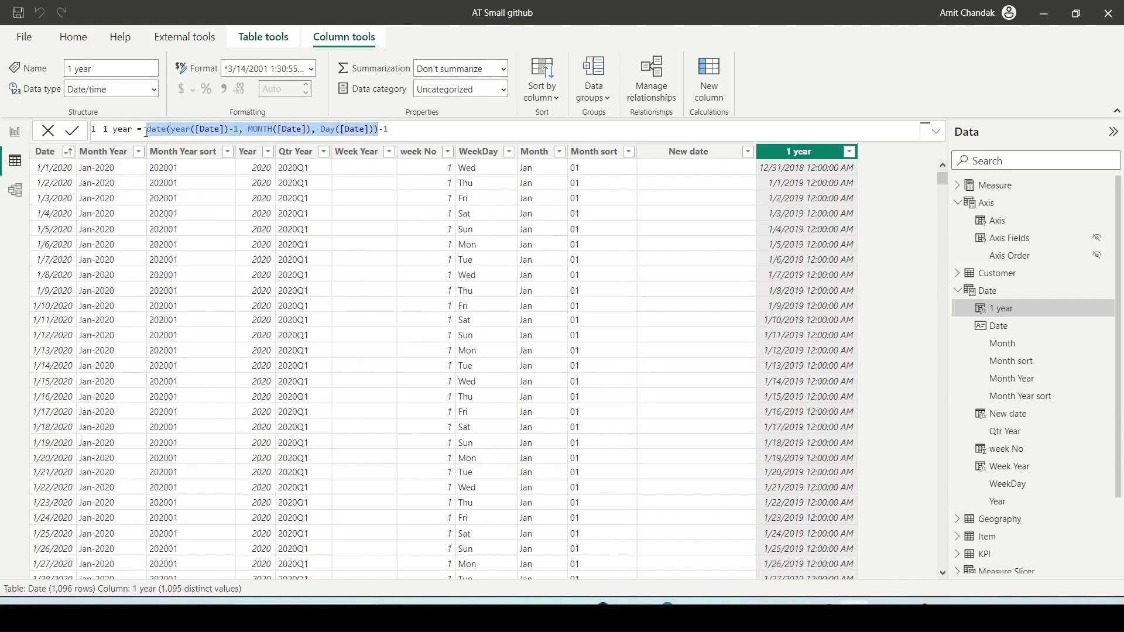
pyautogui.write('[D')
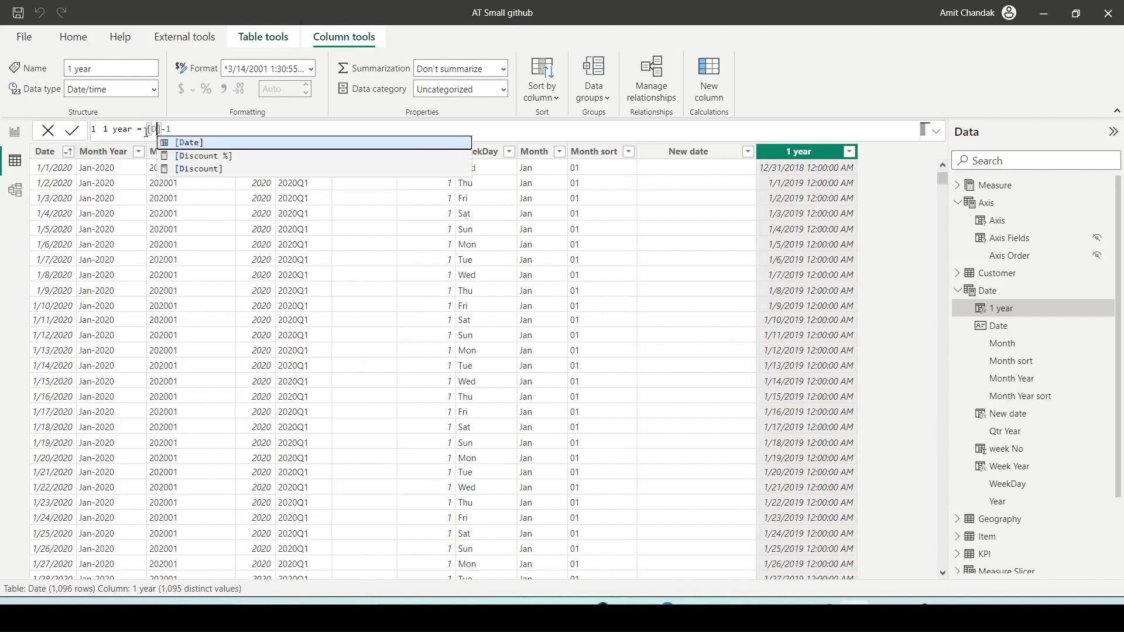
pyautogui.write('ate')
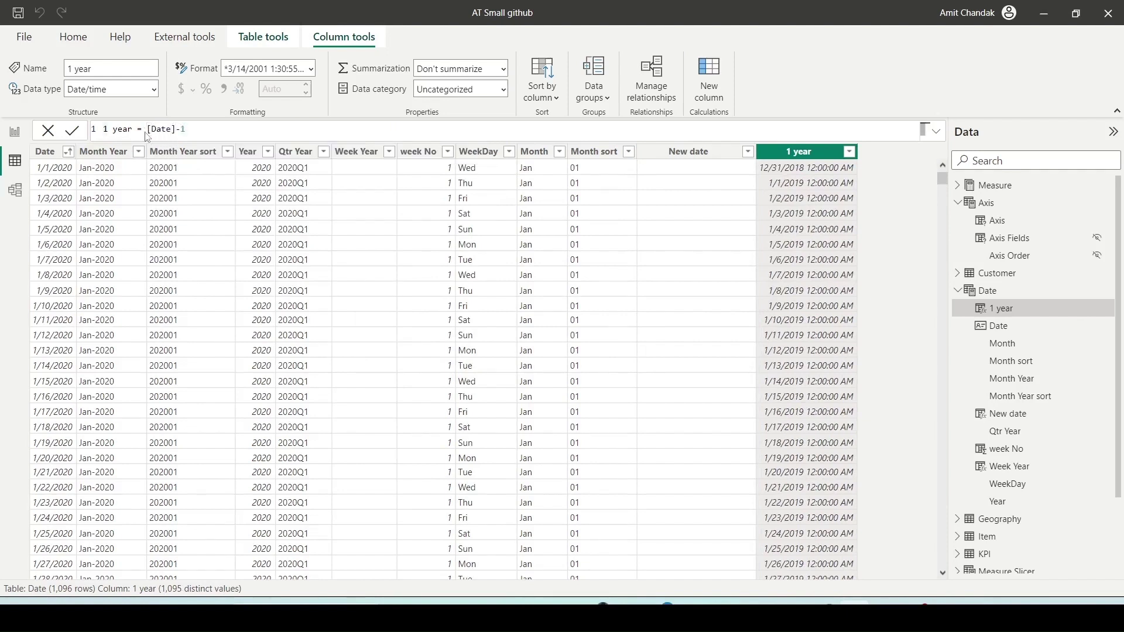
pyautogui.press('Return')
# Undo back to the DATE-based formula and delete its trailing -1
pyautogui.hotkey('ctrl', 'z')
pyautogui.hotkey('ctrl', 'z')
pyautogui.hotkey('ctrl', 'z')
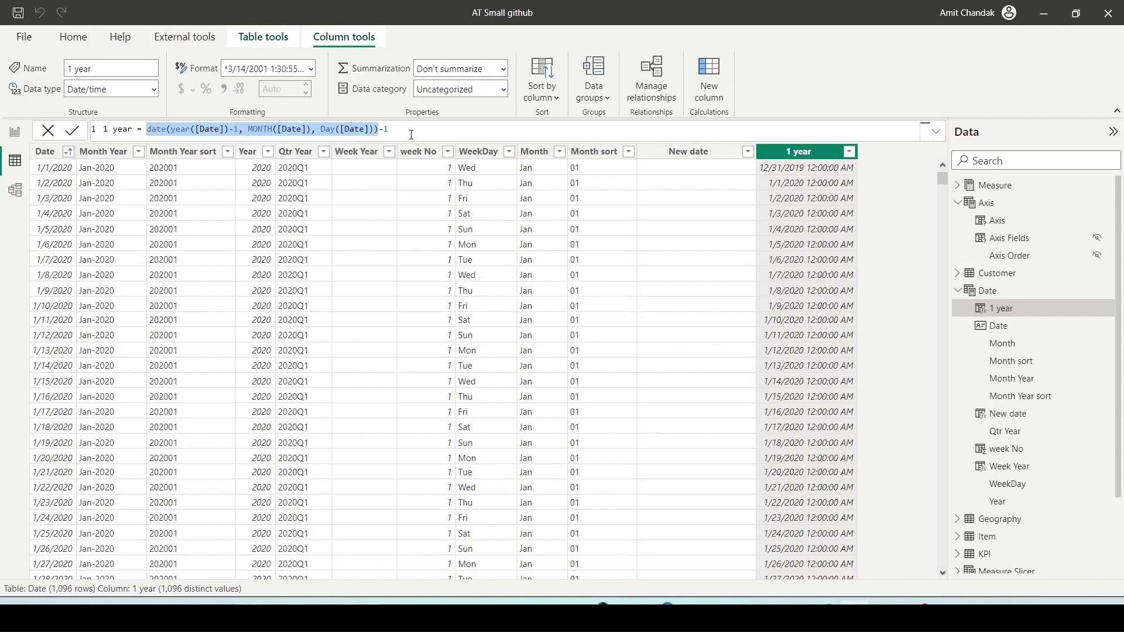
pyautogui.click(394, 130)
pyautogui.press('BackSpace')
pyautogui.press('BackSpace')
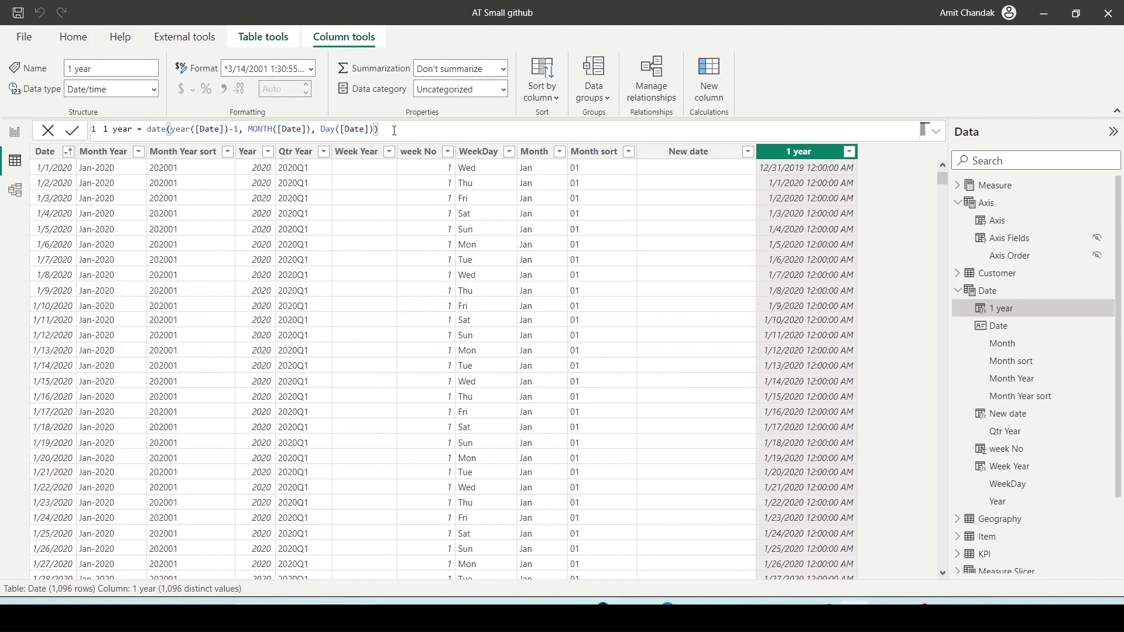